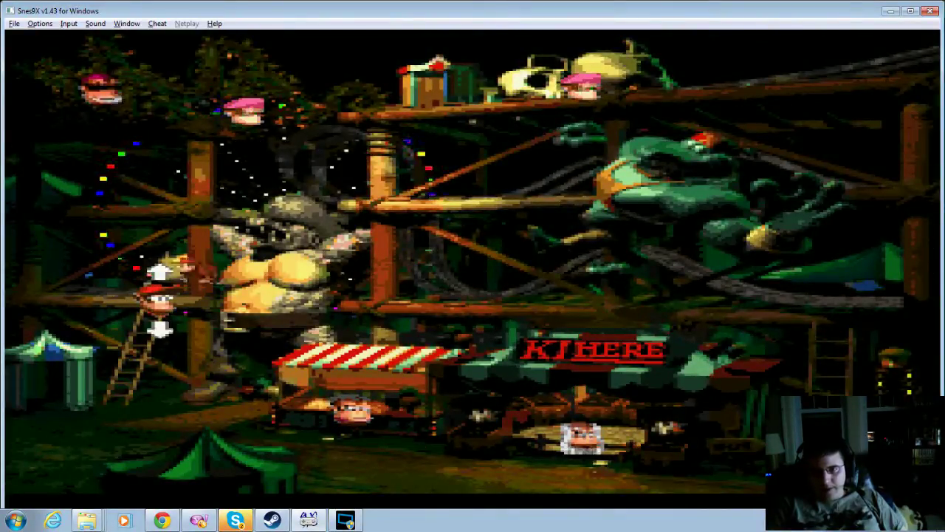
Choose Leave Kollege from Wrinkly's menu and dismiss her farewell to return to the map
key(Return)
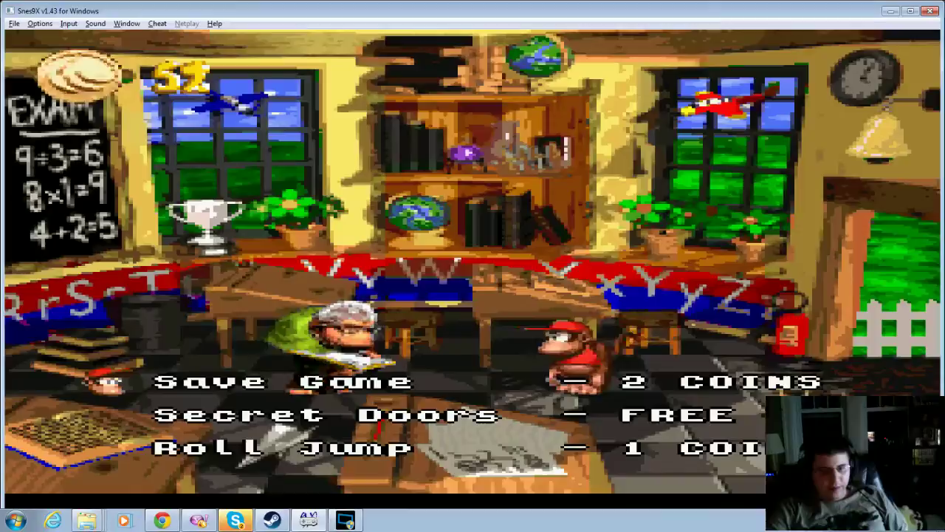
key(Down)
key(Down)
key(Down)
key(c)
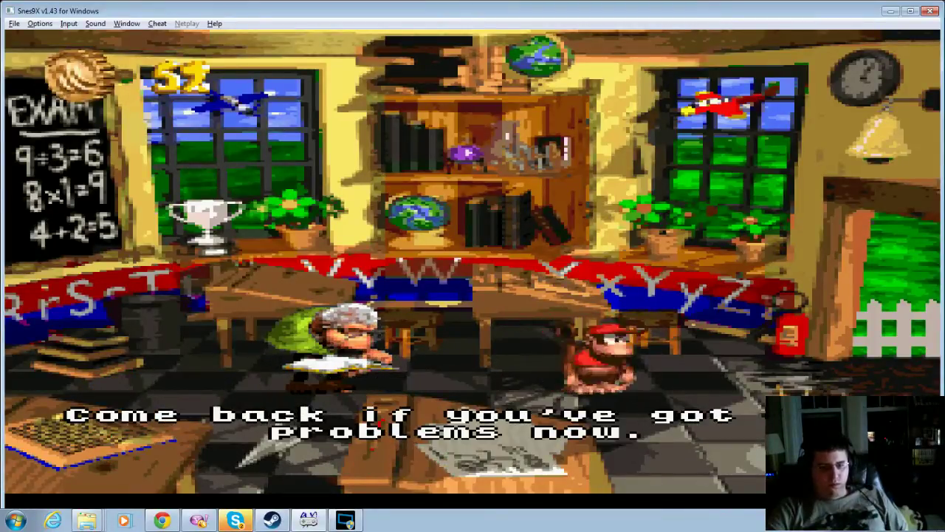